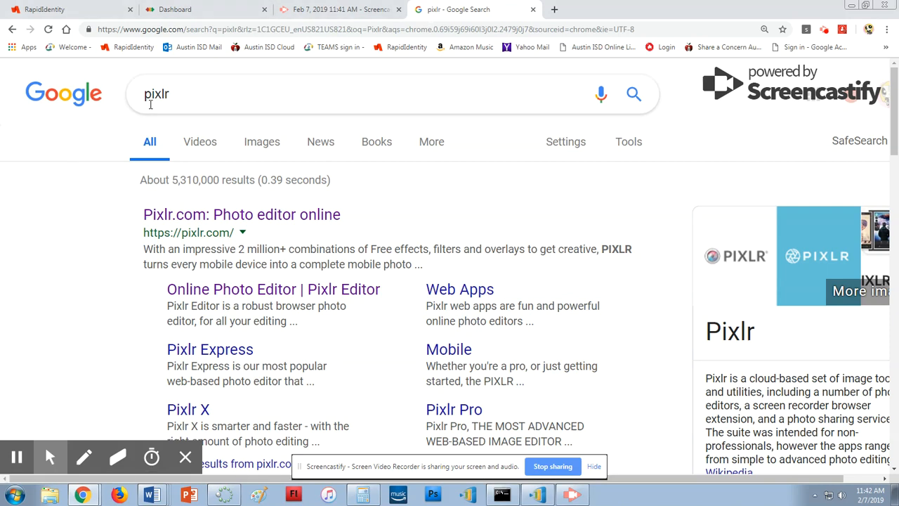
- Launch the classic Pixlr Editor from the Pixlr.com result and allow Flash to run
click(232, 215)
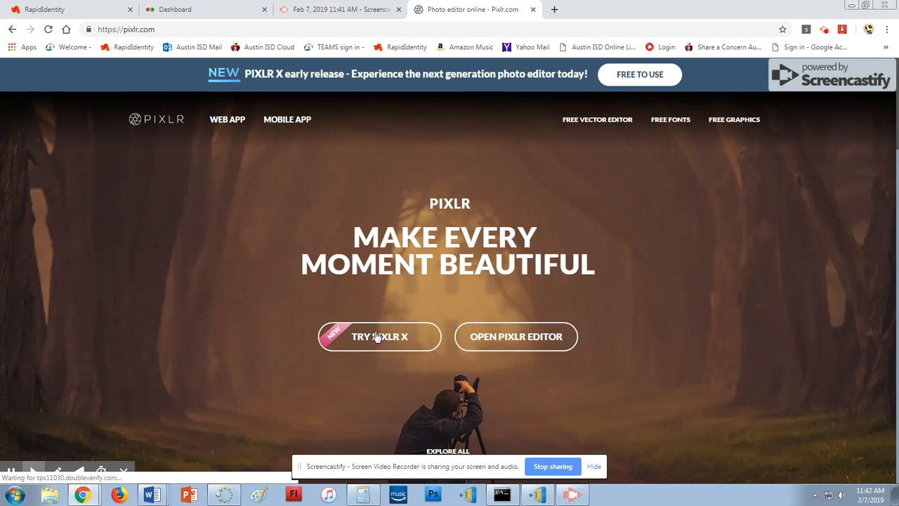
click(516, 339)
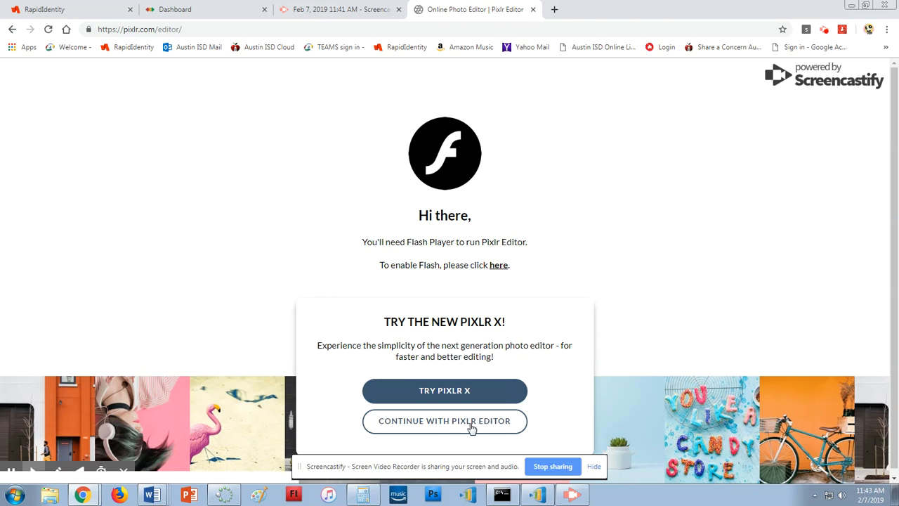
click(445, 424)
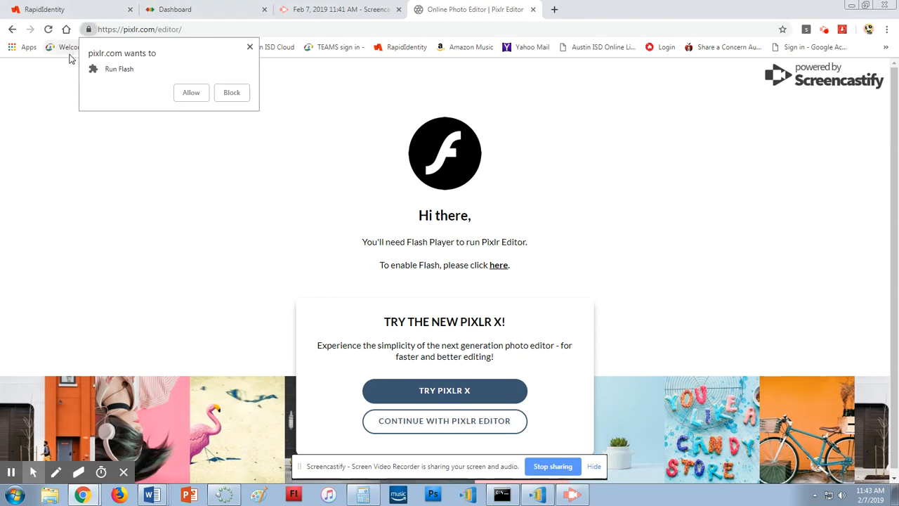
click(190, 93)
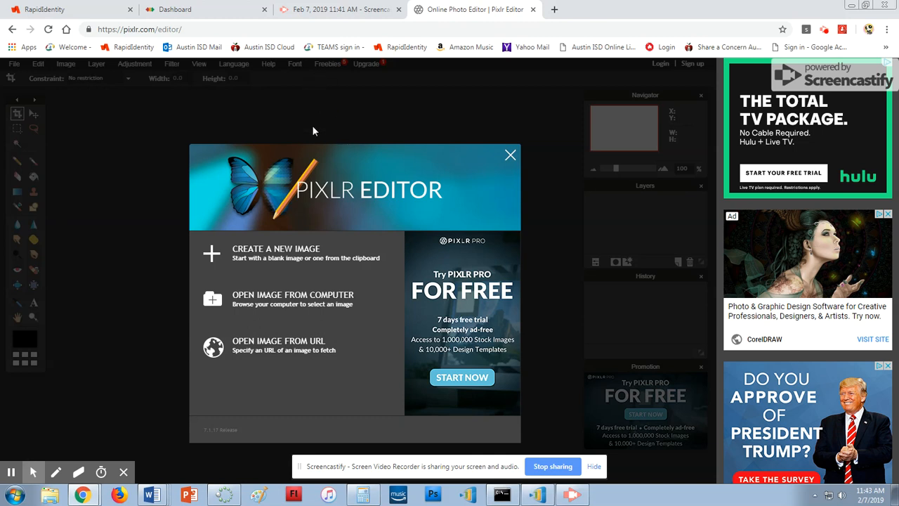
- Open IMG_0107 from the Framing folder inside the photography class folder
click(293, 301)
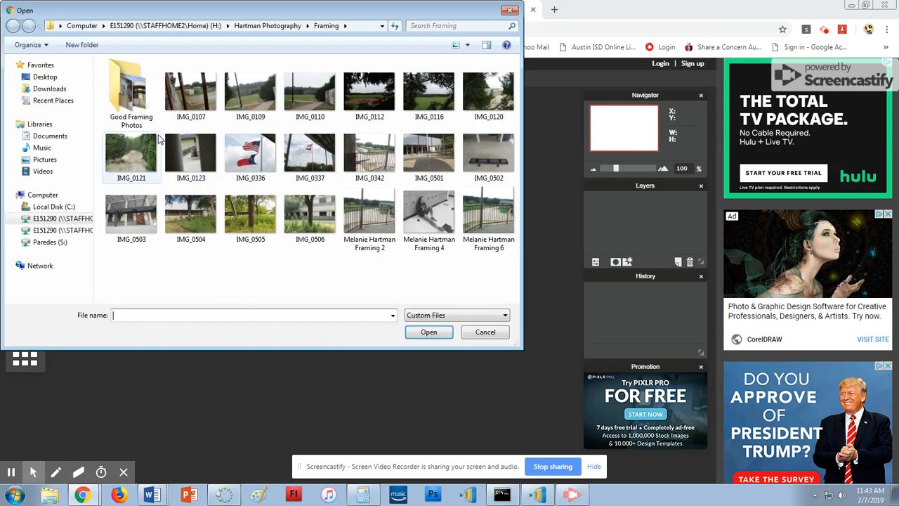
click(56, 221)
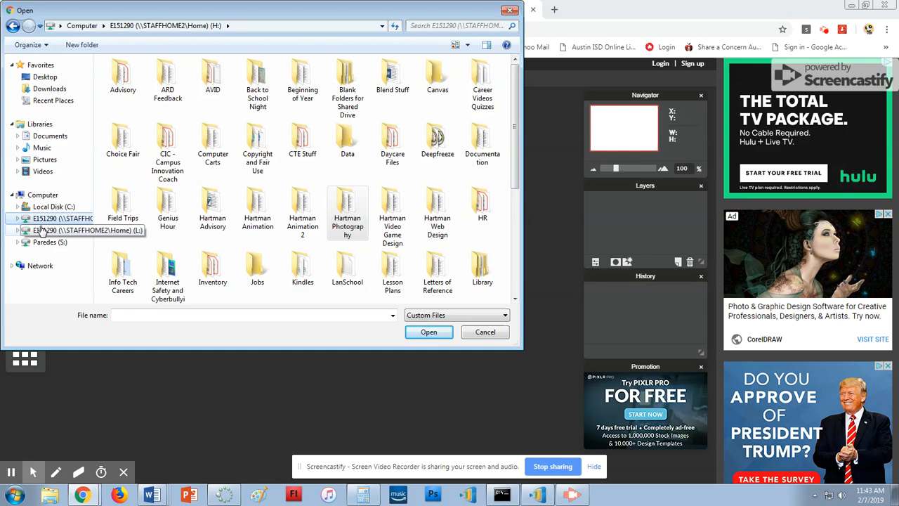
double_click(347, 214)
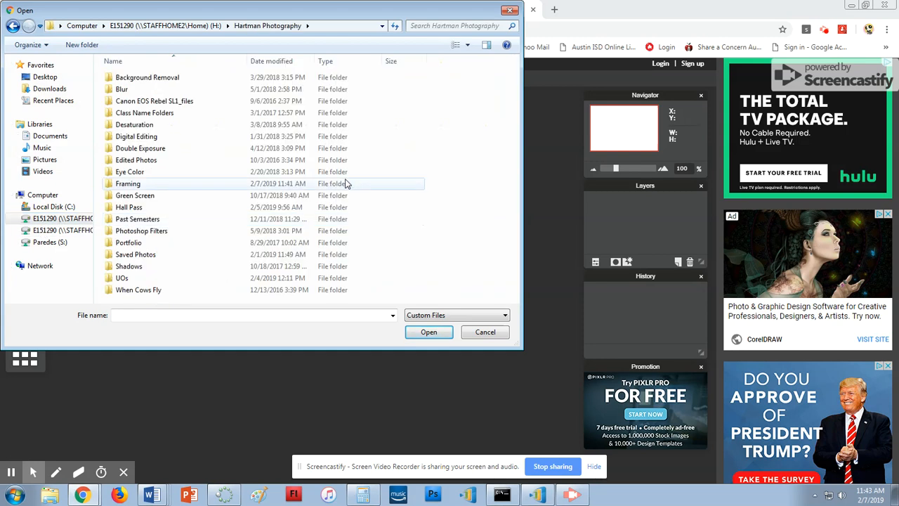
double_click(143, 184)
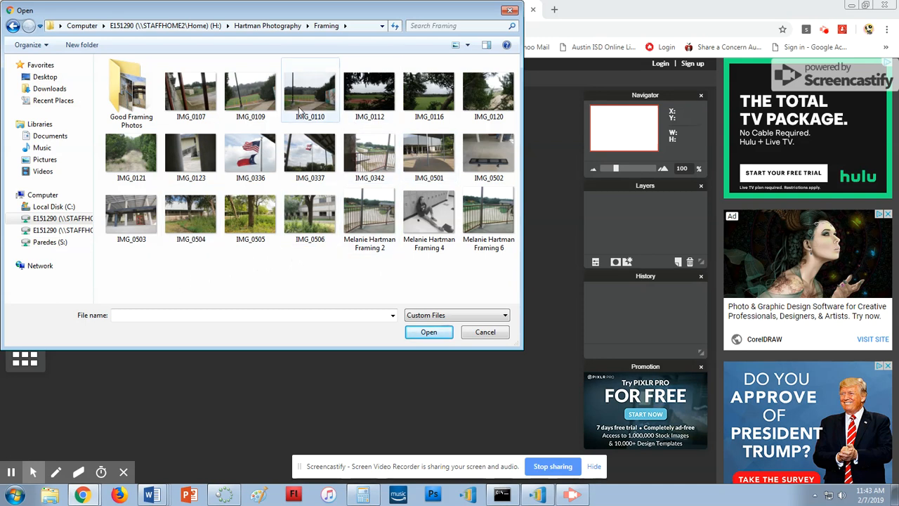
click(191, 92)
click(444, 335)
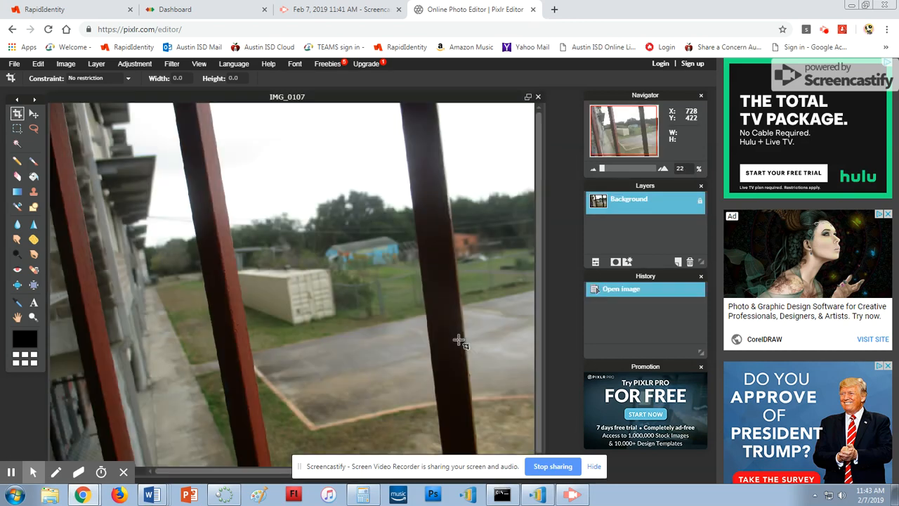
drag(434, 469, 686, 498)
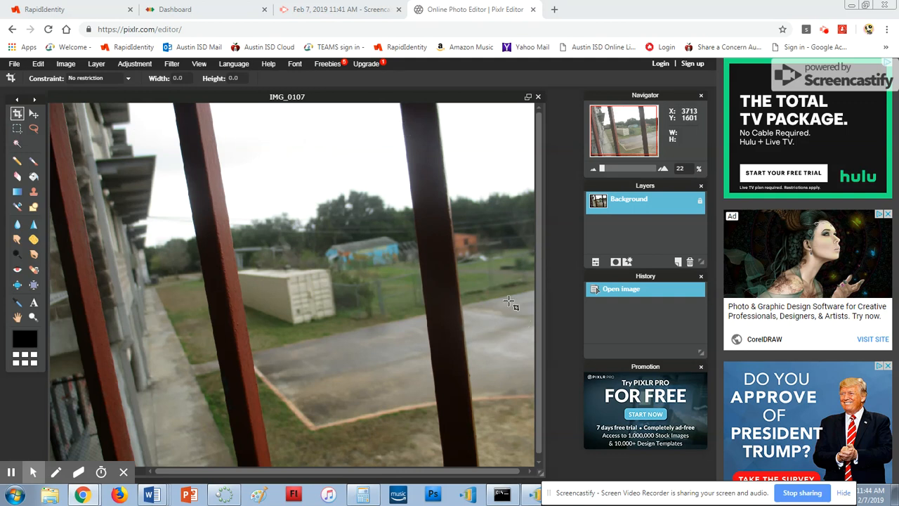
- Crop IMG_0107 to a tighter frame, trimming its right and bottom edges
click(17, 115)
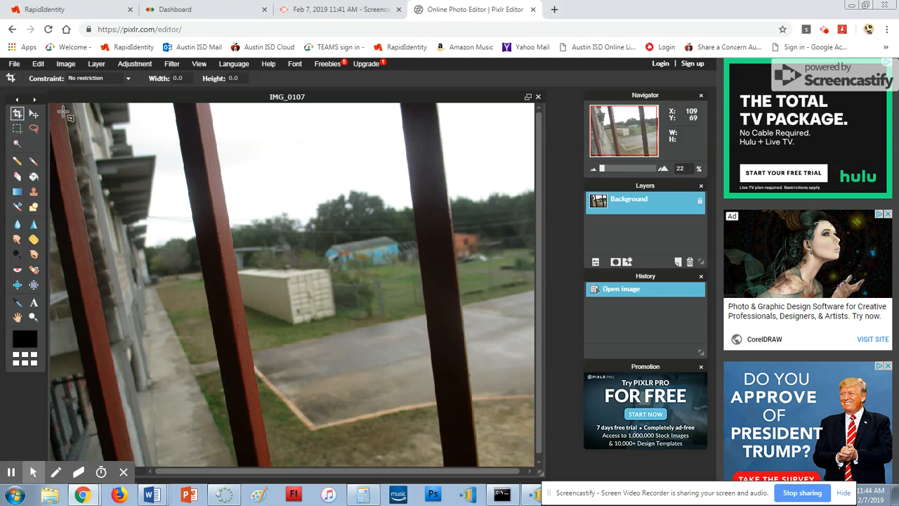
drag(61, 106, 508, 436)
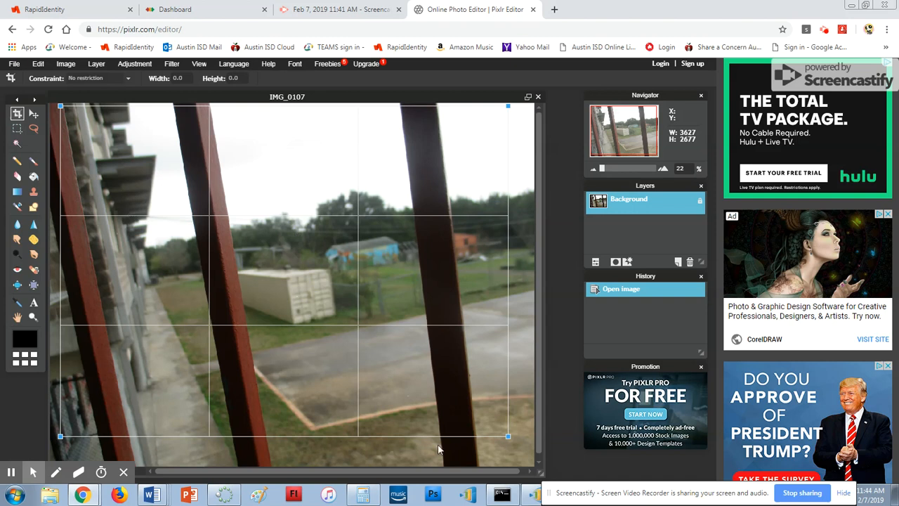
drag(508, 435, 489, 435)
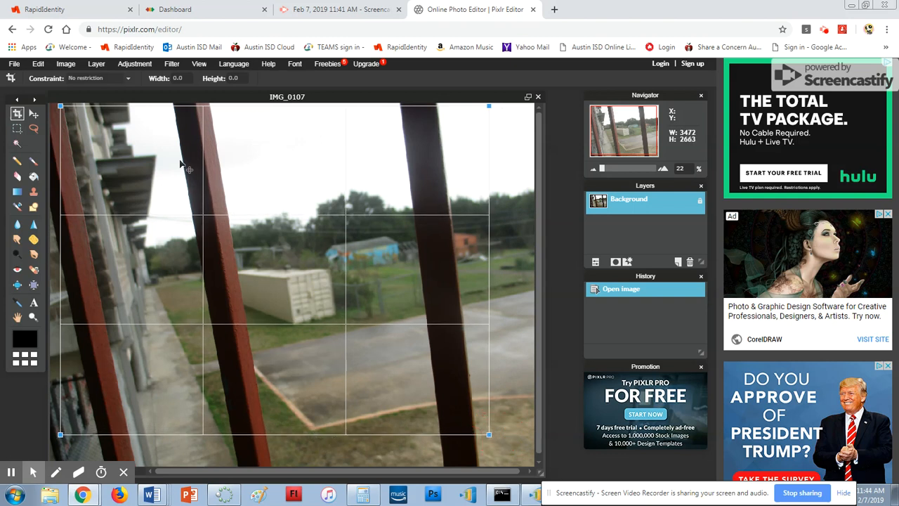
click(16, 114)
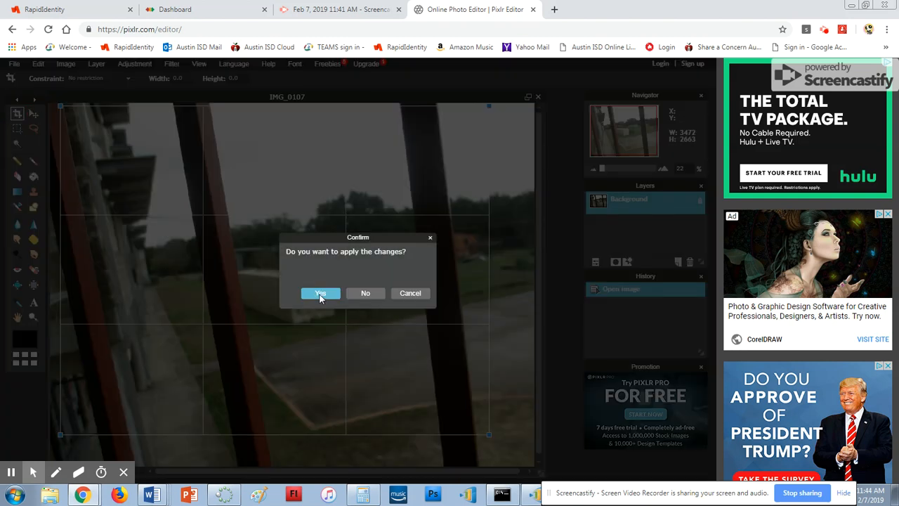
click(320, 293)
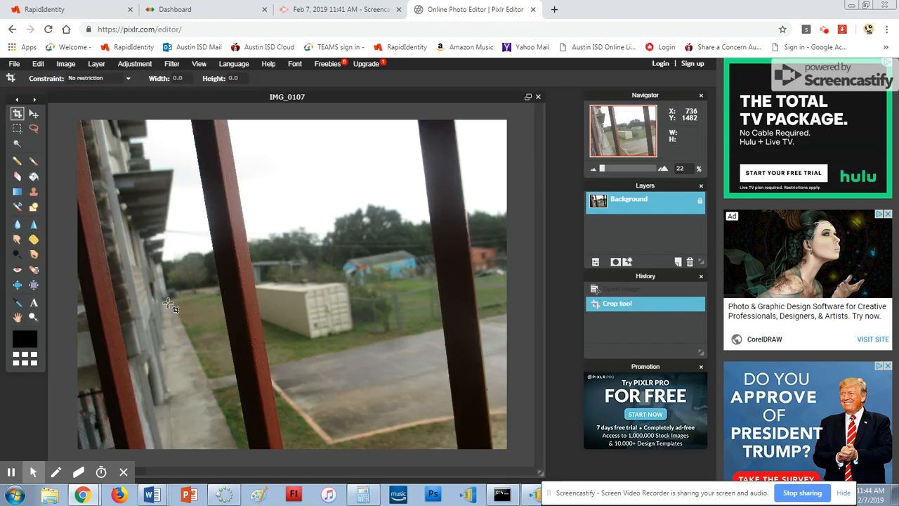
click(127, 67)
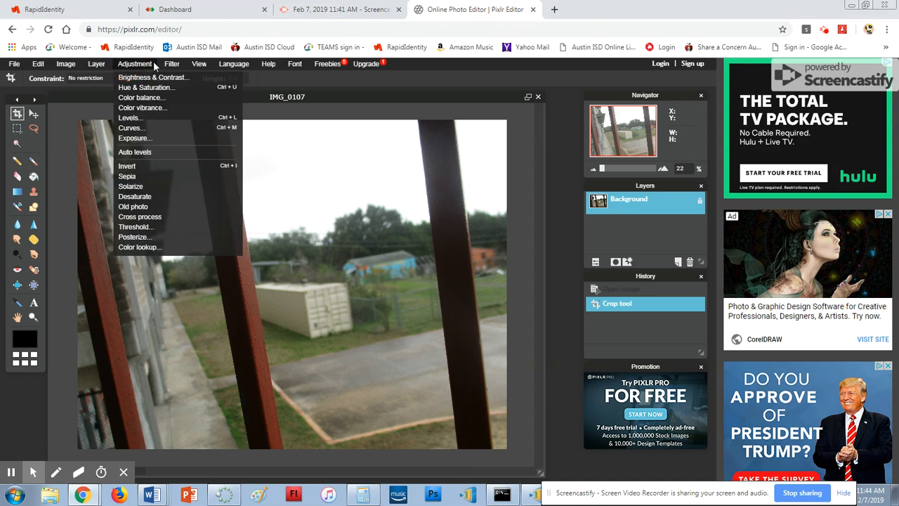
- Darken the photo with Brightness & Contrast at brightness -11 and contrast 5
mouse_move(172, 65)
click(147, 78)
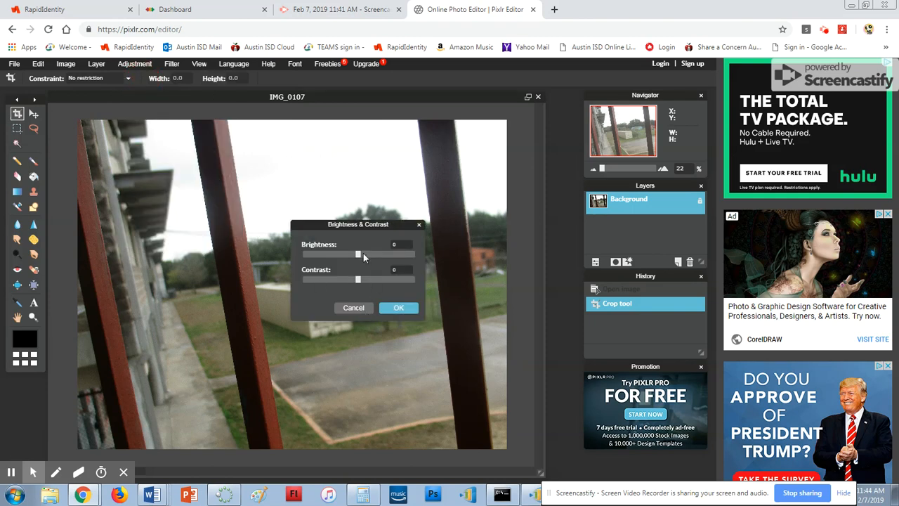
drag(358, 257, 363, 283)
click(385, 307)
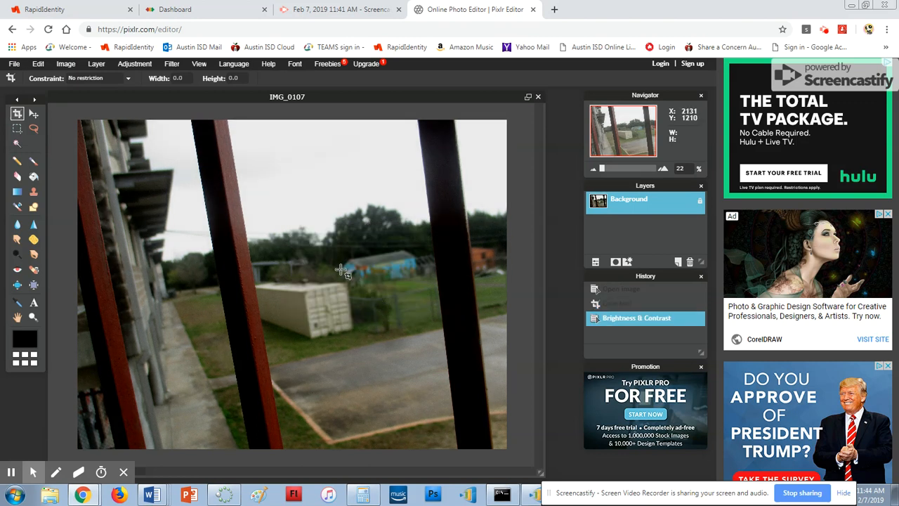
click(132, 64)
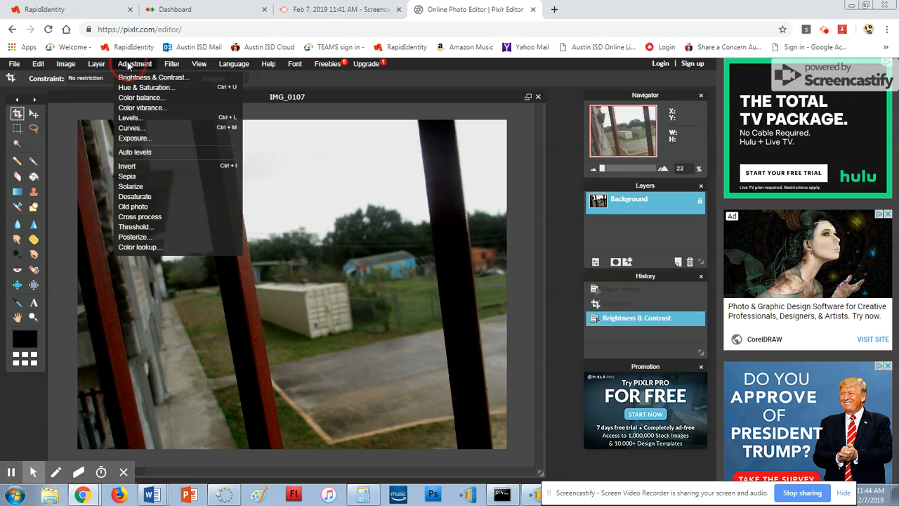
- Apply a Color vibrance adjustment of 55 to IMG_0107
click(134, 109)
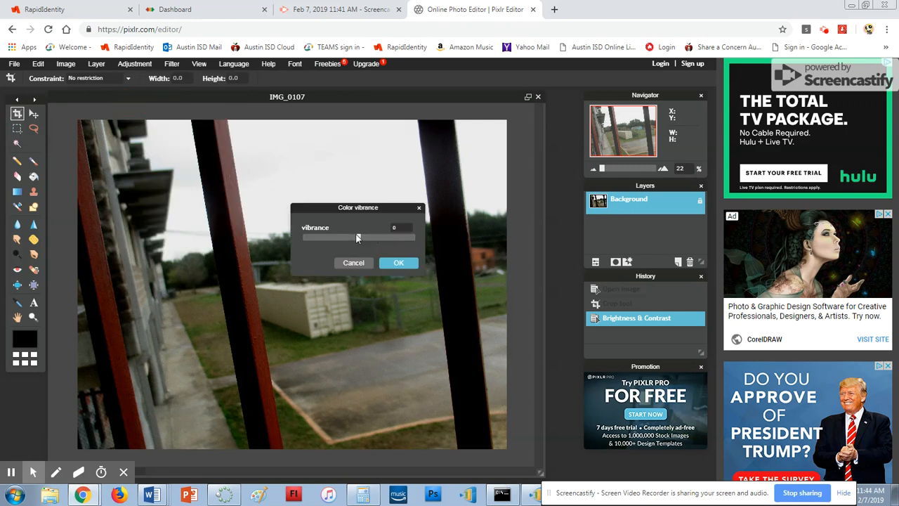
drag(357, 237, 378, 239)
click(399, 263)
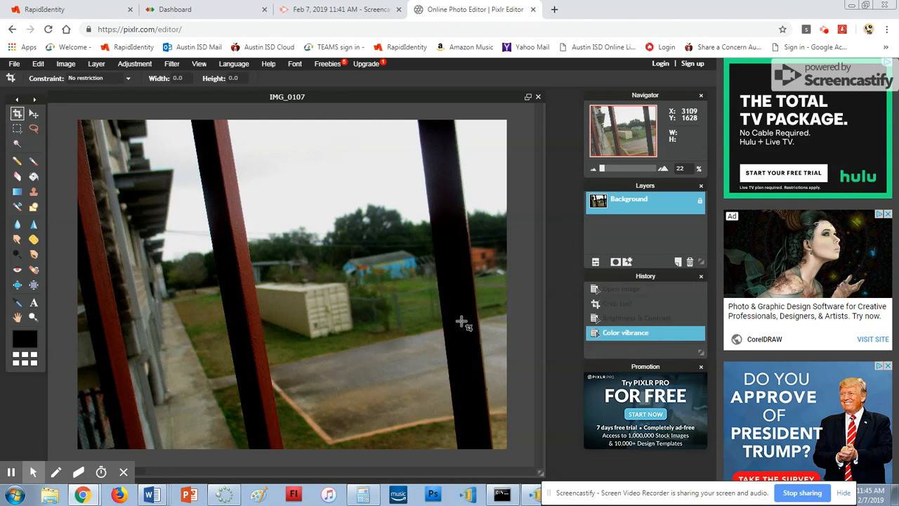
click(144, 64)
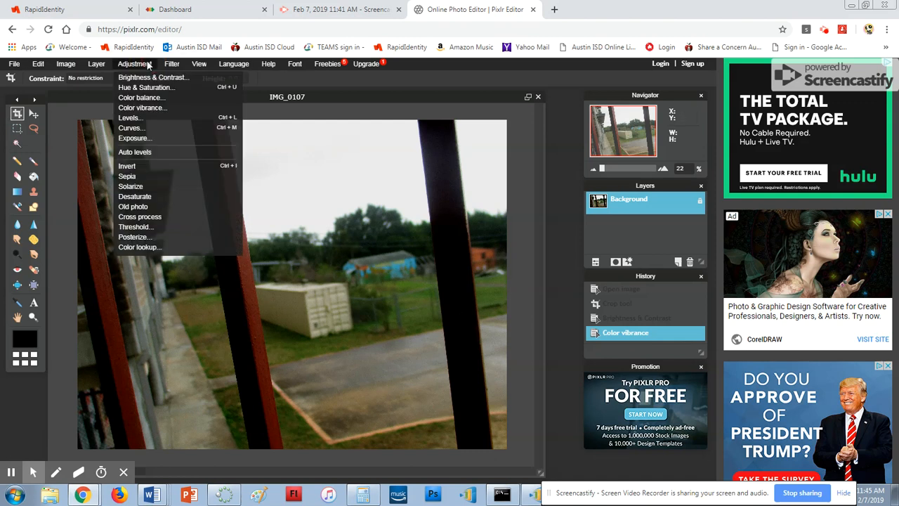
- Apply a sepia tone to the photo, then undo it
click(169, 177)
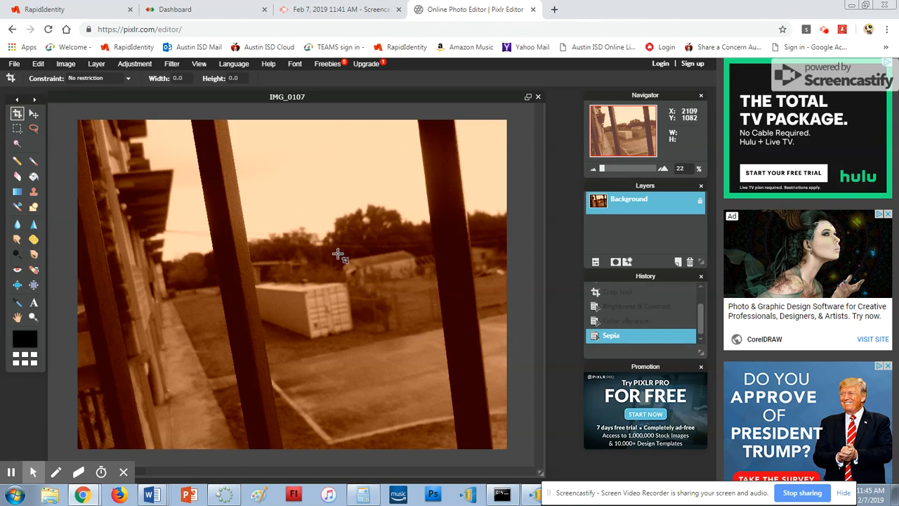
click(38, 65)
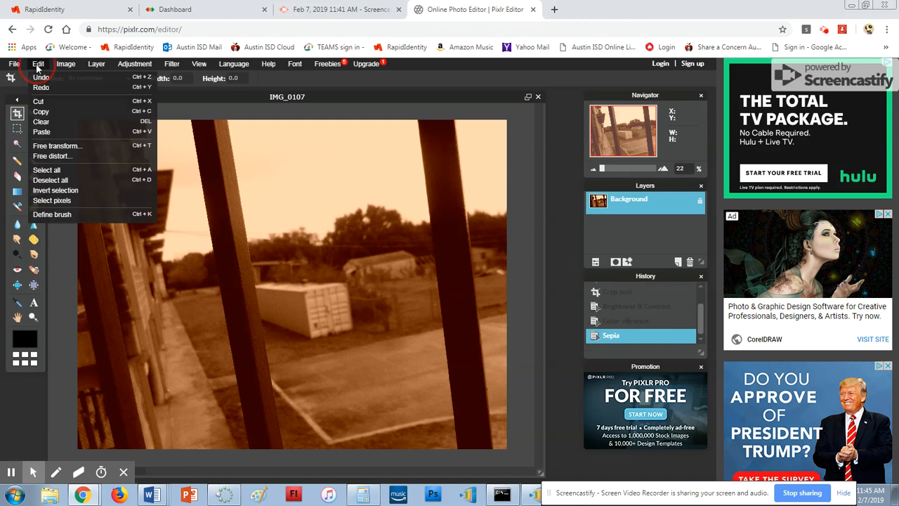
click(41, 77)
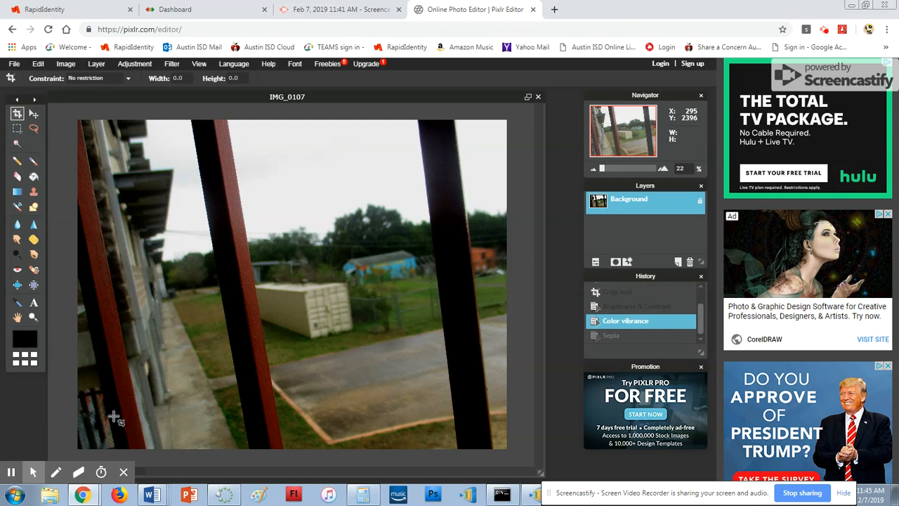
- Save the photo as a quality-80 JPEG in Framing, named with the student's name plus 'Framing'
click(14, 64)
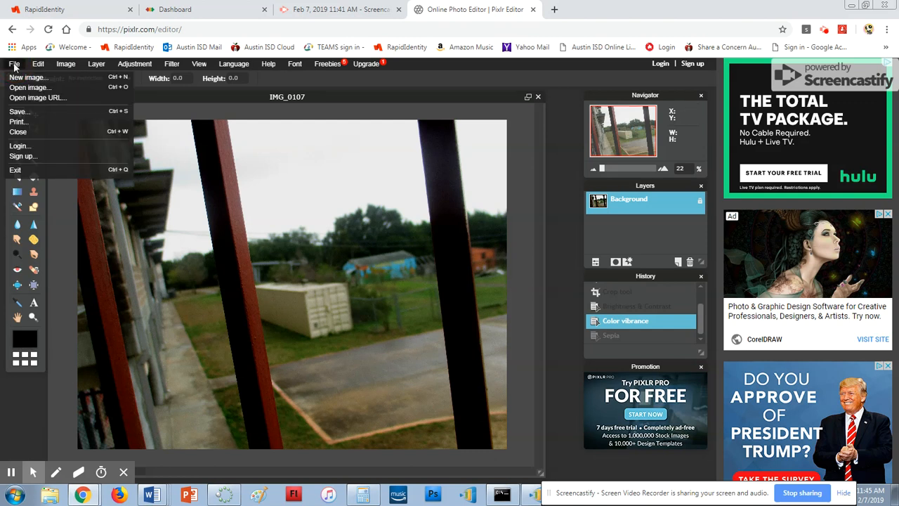
click(17, 111)
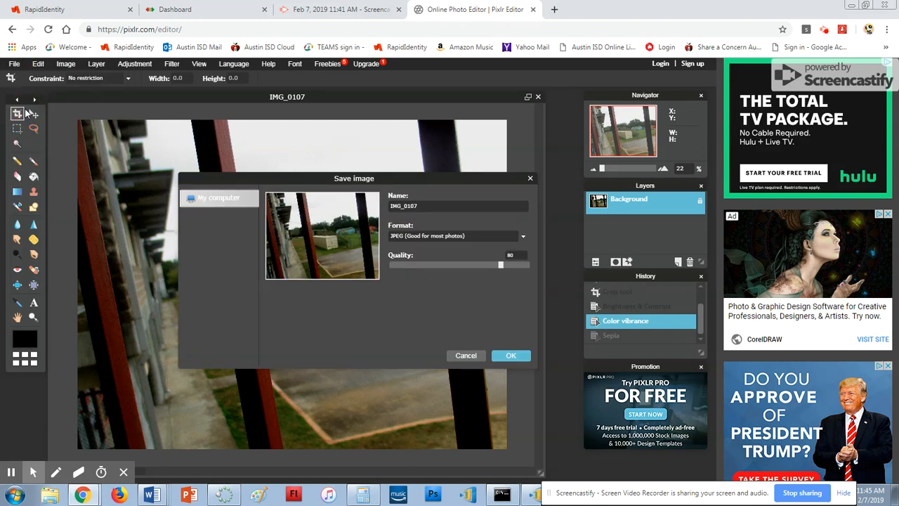
click(418, 205)
key(BackSpace)
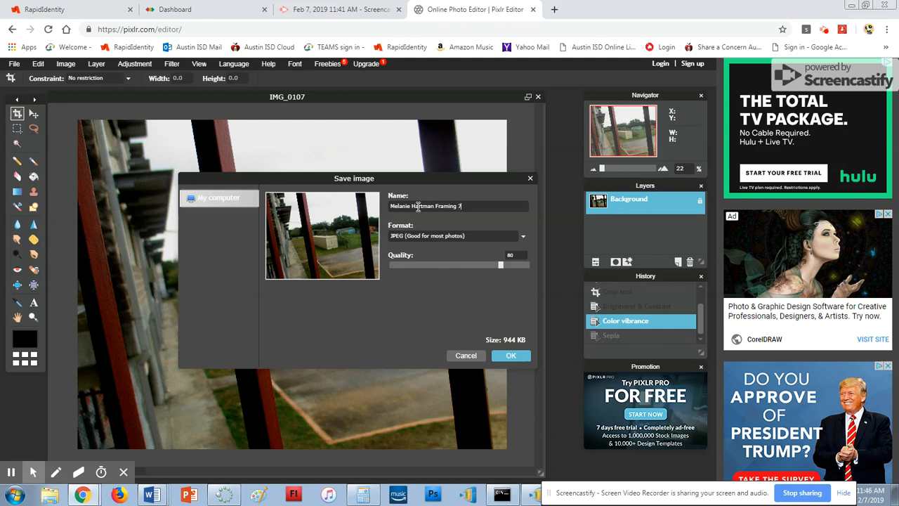
click(521, 356)
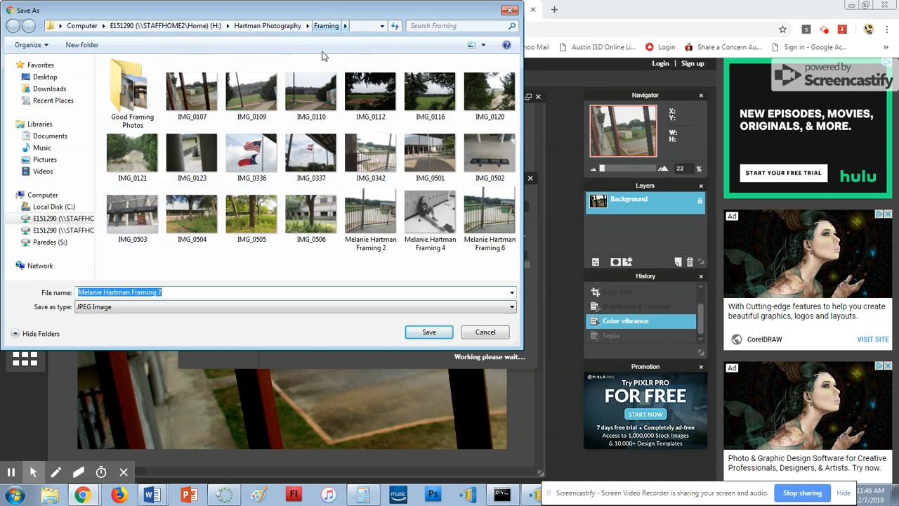
click(421, 332)
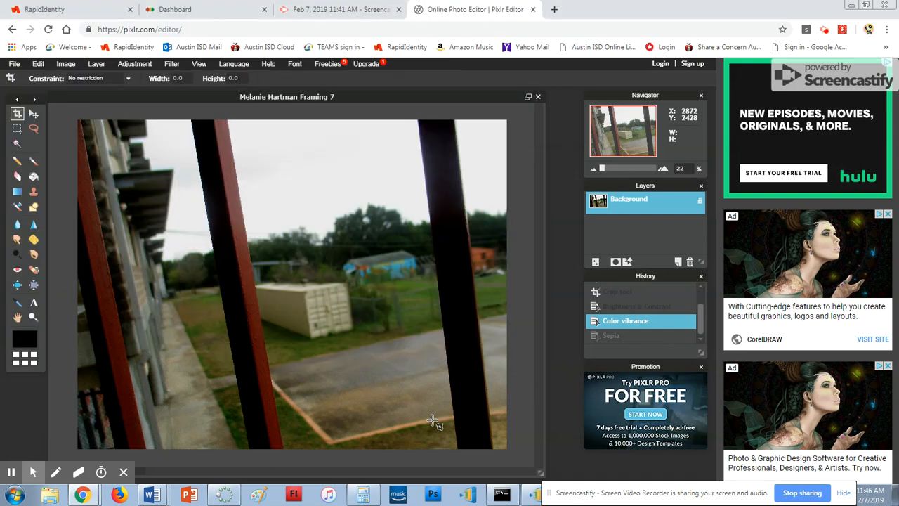
- Close the photo without saving, dismiss the start screen, and bring up File > Open image
click(538, 96)
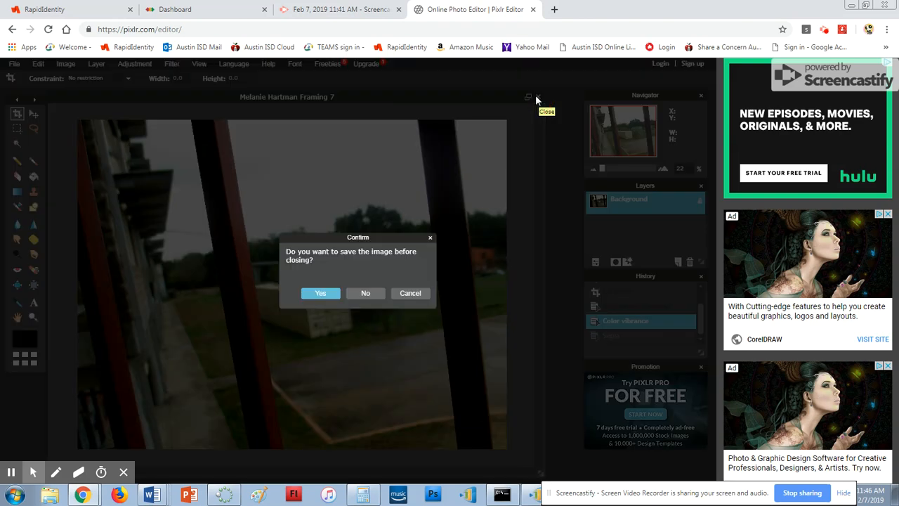
click(351, 294)
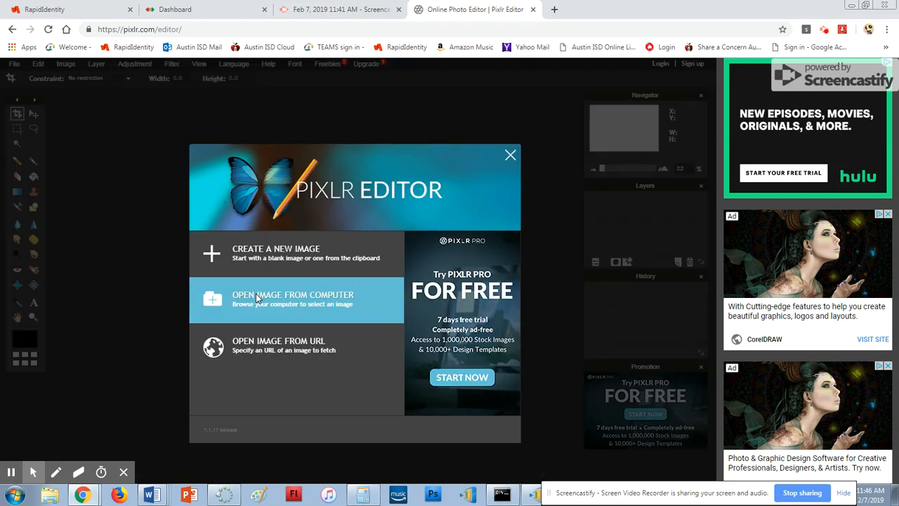
click(510, 154)
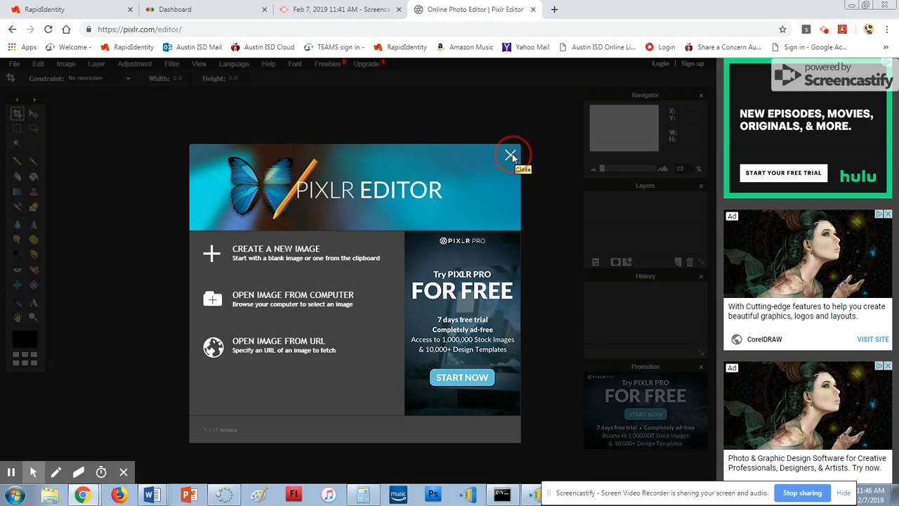
click(14, 64)
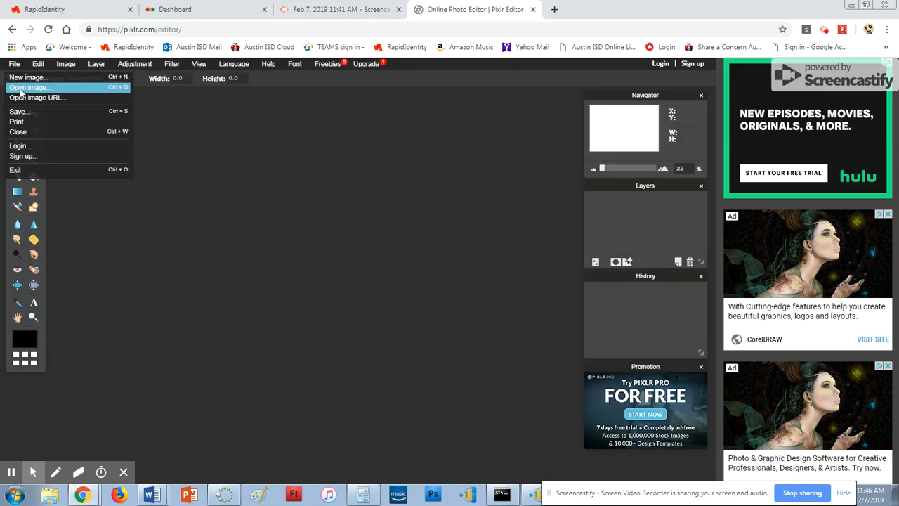
click(24, 89)
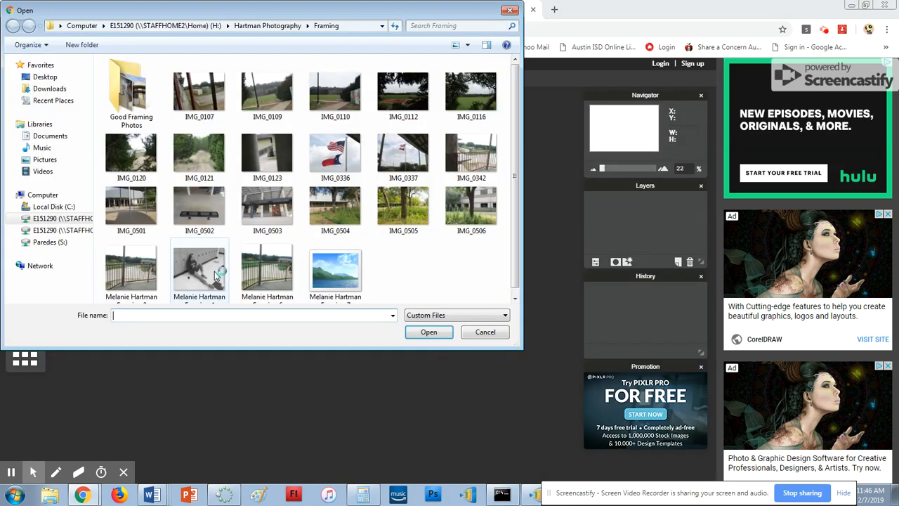